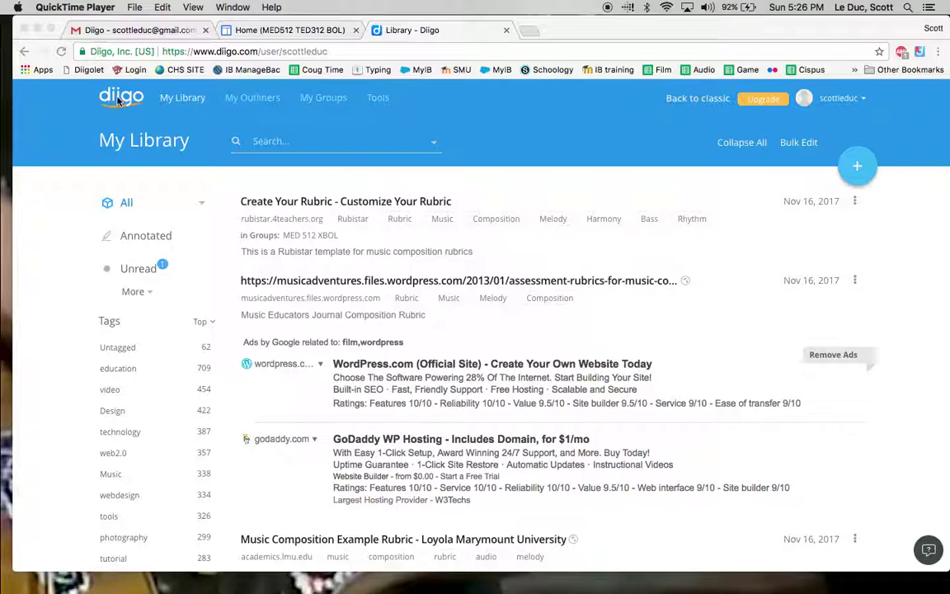
Step: Reload the Diigo library page and sign out of the account
{"action": "left_click", "coordinate": [259, 52]}
{"action": "left_click_drag", "start_coordinate": [258, 51], "coordinate": [286, 112]}
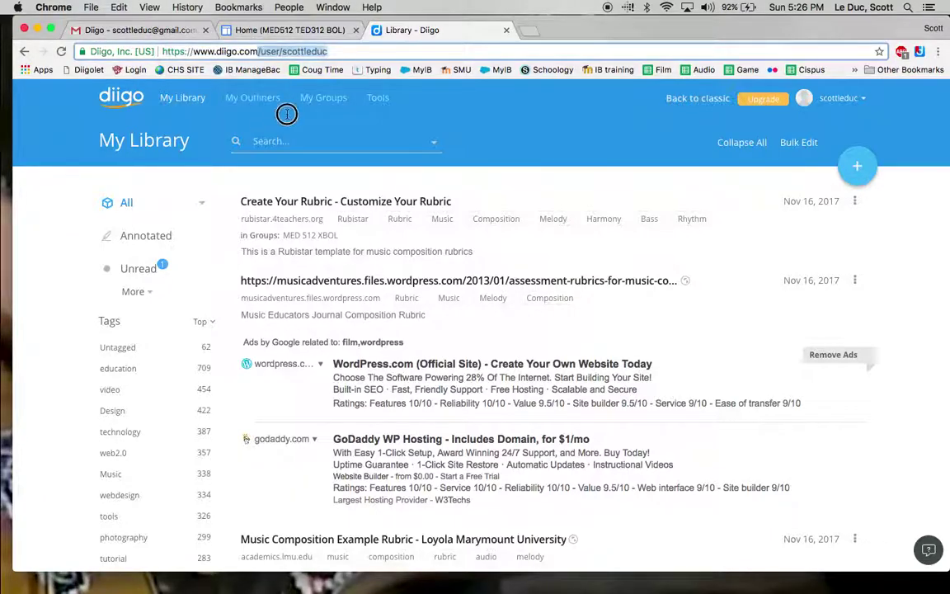
{"action": "key", "text": "Return"}
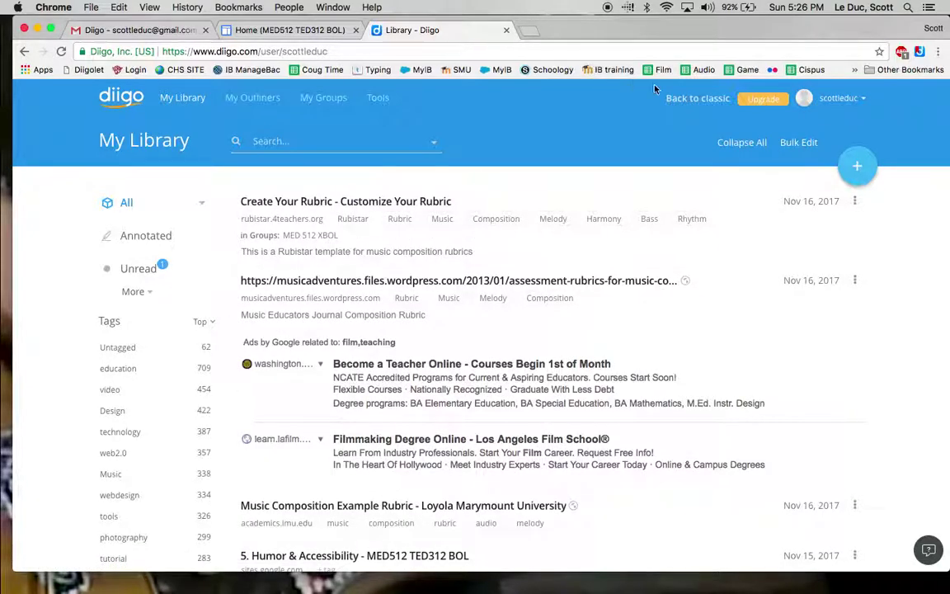
{"action": "left_click", "coordinate": [859, 98]}
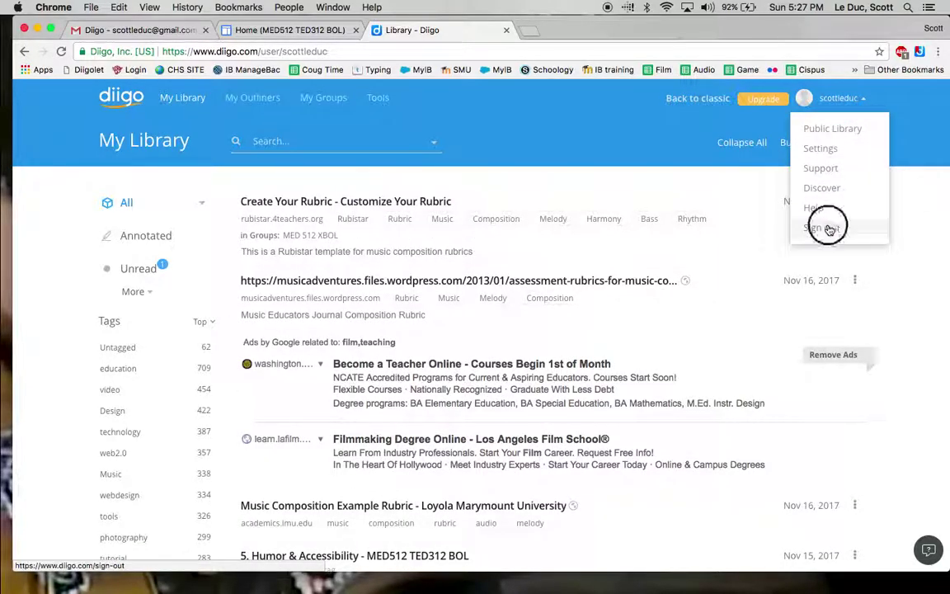
{"action": "left_click", "coordinate": [829, 228]}
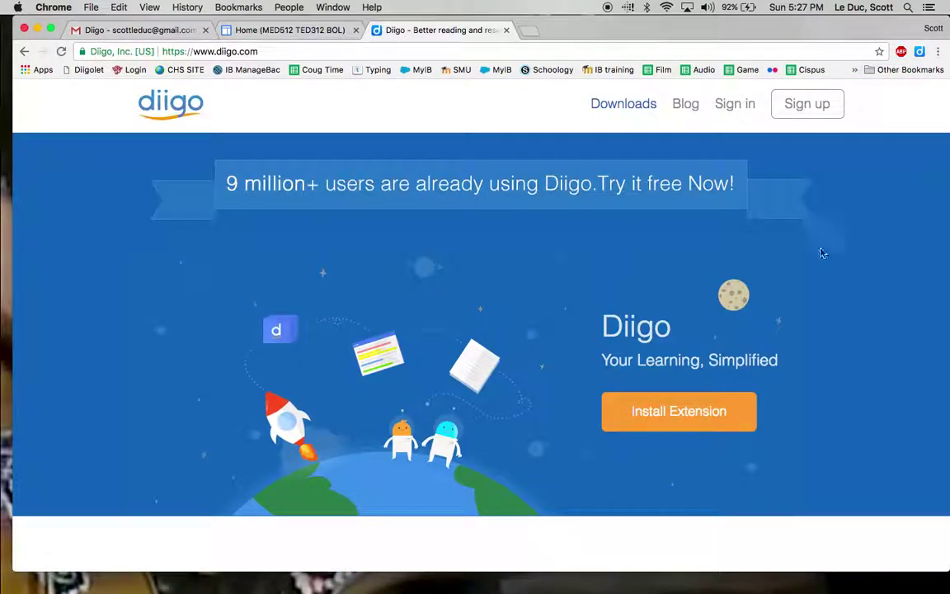
Step: Try the Diigo sign-up page, go back, and sign in with the saved account credentials
{"action": "left_click", "coordinate": [796, 108]}
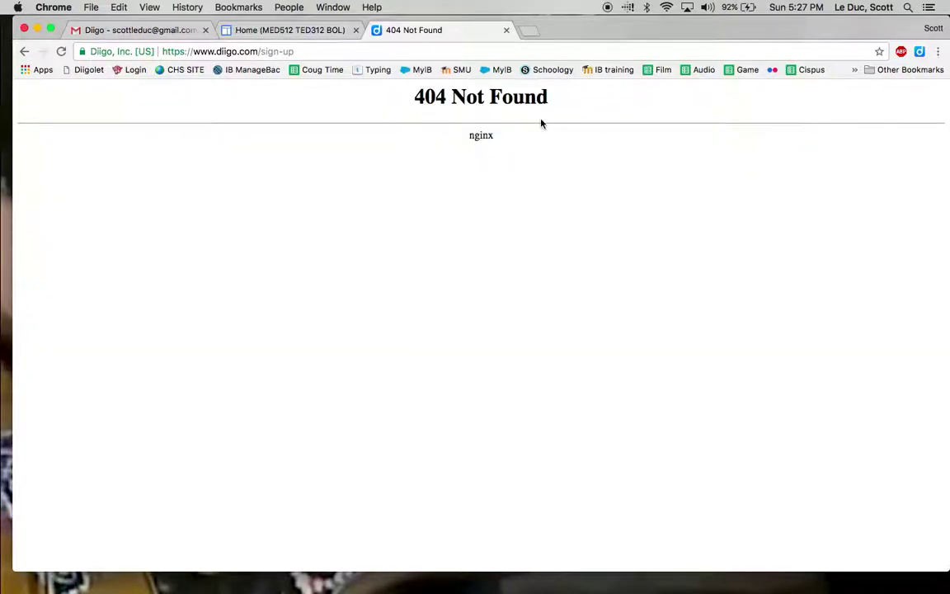
{"action": "left_click", "coordinate": [24, 51]}
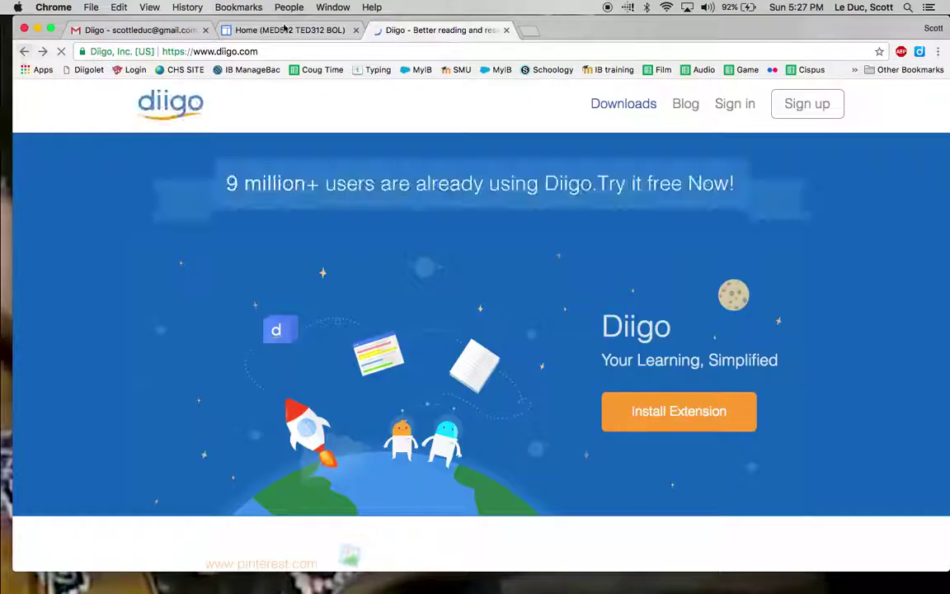
{"action": "left_click", "coordinate": [736, 106]}
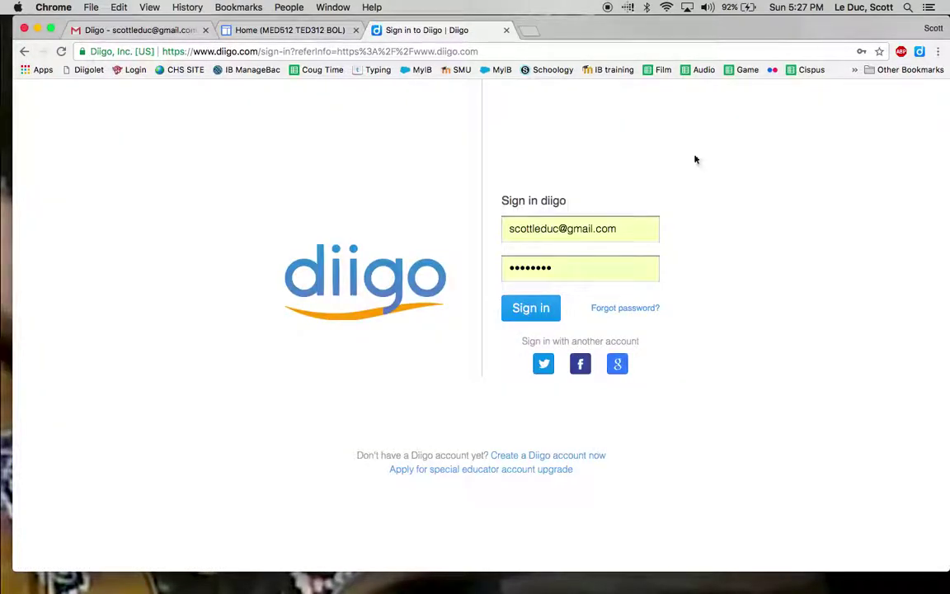
{"action": "left_click", "coordinate": [530, 310]}
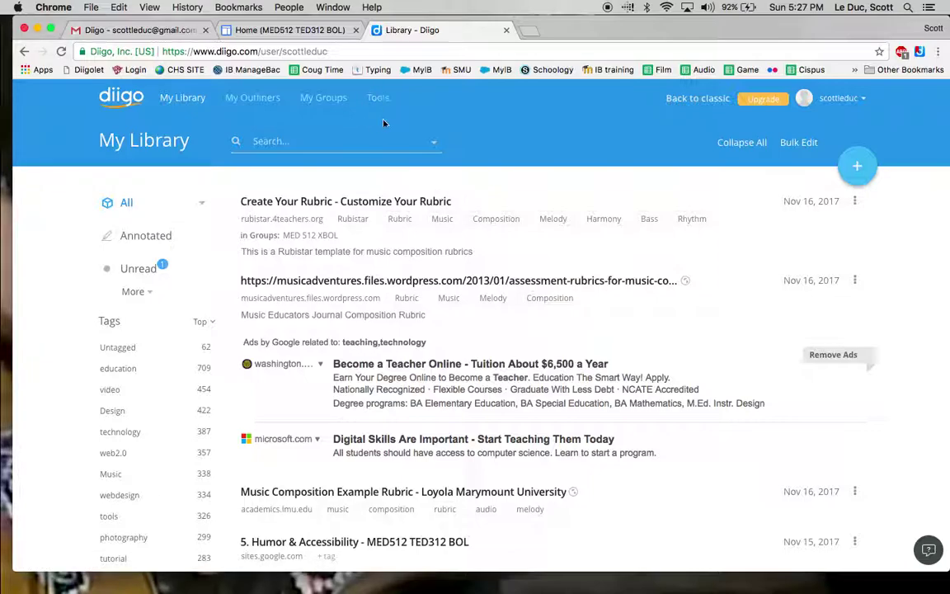
Step: View the install prompt of the Diigo extension for Chrome from the Tools page and dismiss it
{"action": "left_click", "coordinate": [378, 99]}
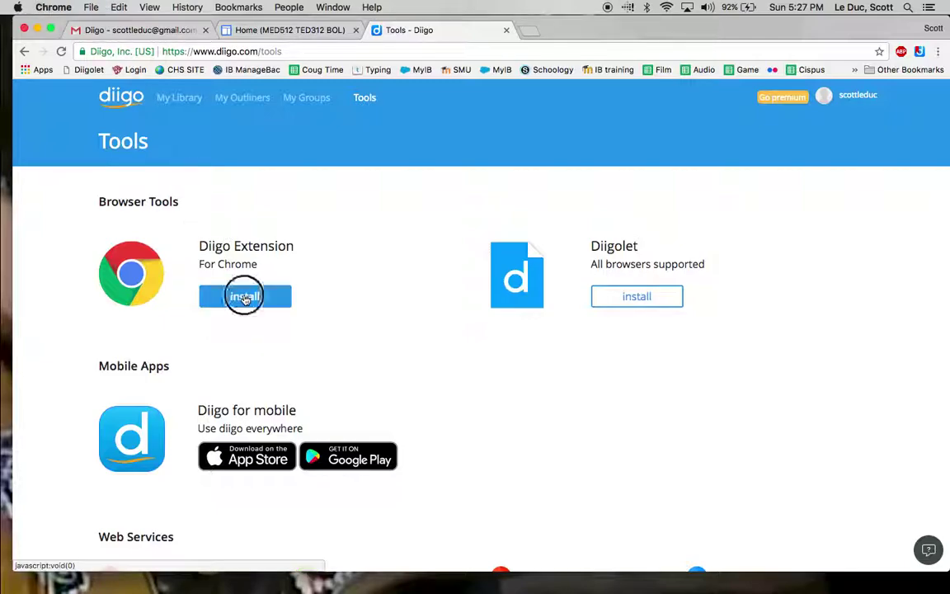
{"action": "left_click", "coordinate": [244, 296]}
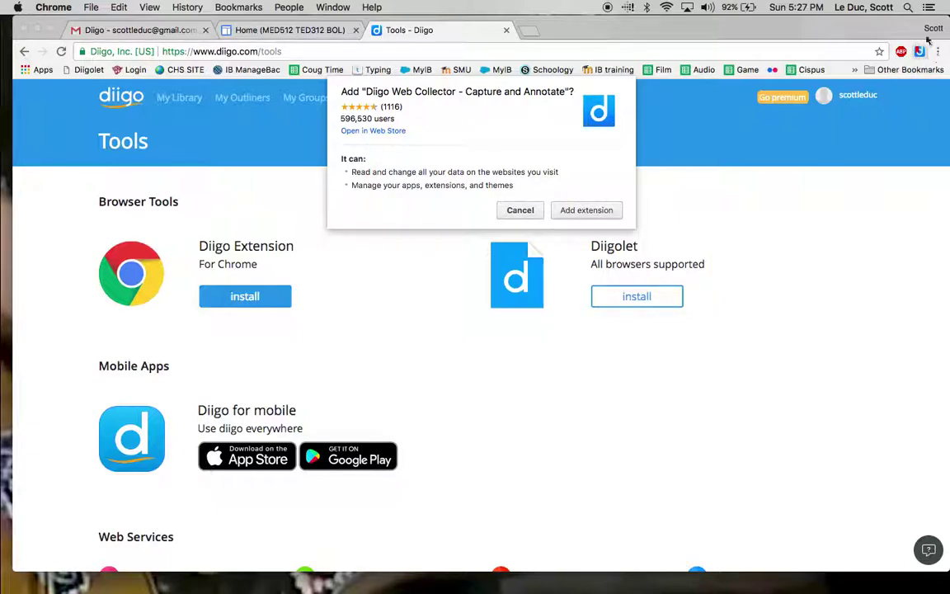
{"action": "left_click", "coordinate": [523, 210]}
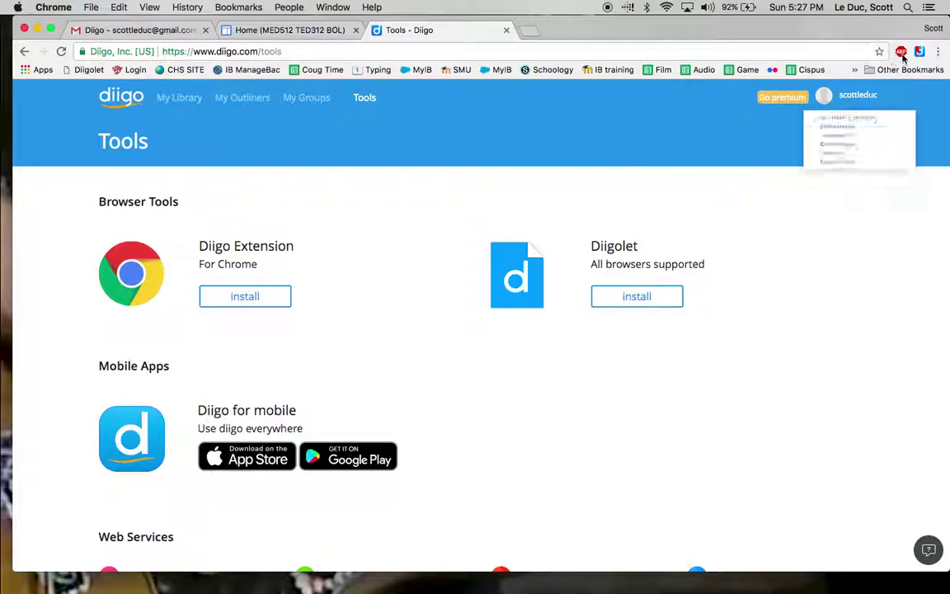
Step: Start a Diigo bookmark of the MED512 TED312 BOL class home page with the tags "St. Martin's College Ed"
{"action": "left_click", "coordinate": [360, 37]}
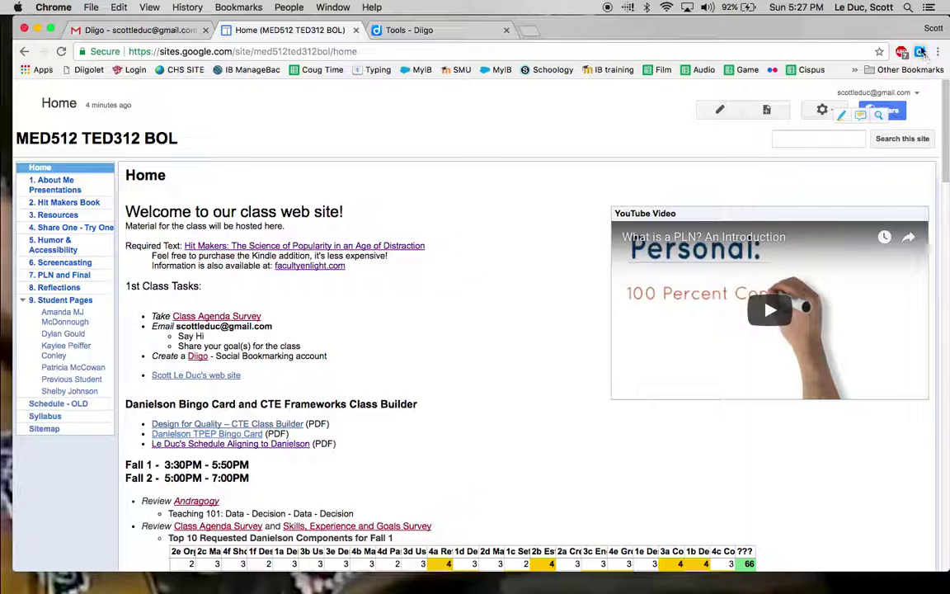
{"action": "left_click", "coordinate": [919, 52]}
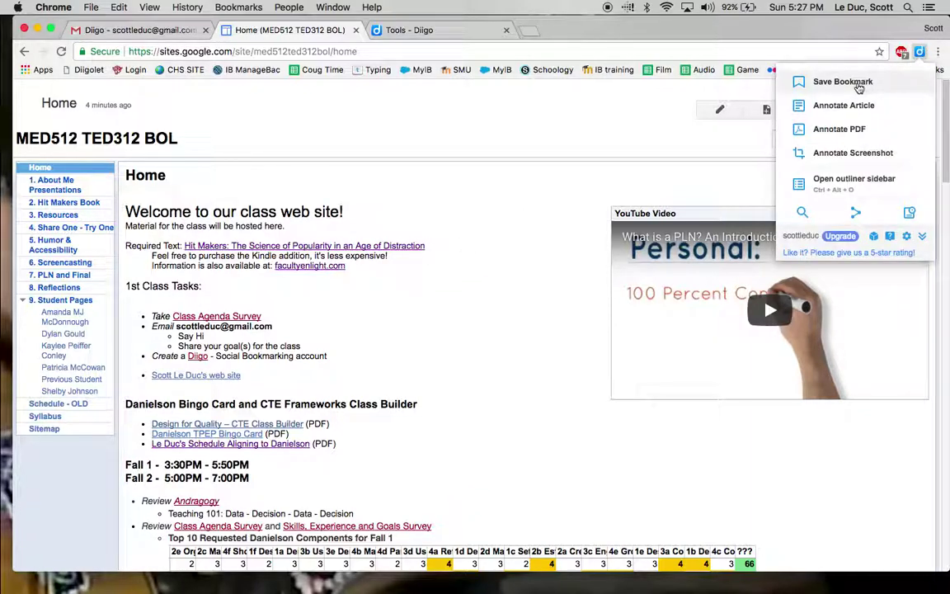
{"action": "left_click", "coordinate": [857, 83]}
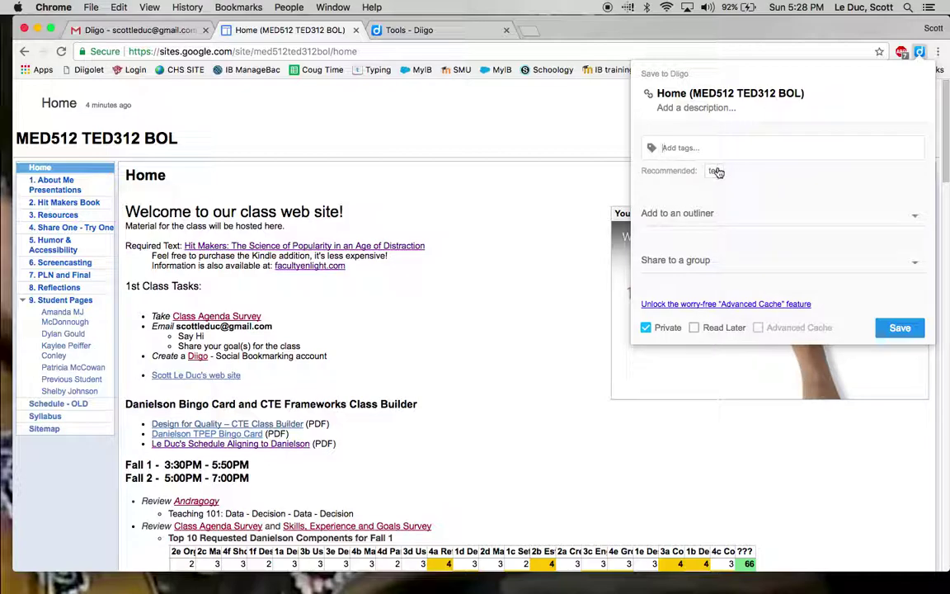
{"action": "type", "text": "St"}
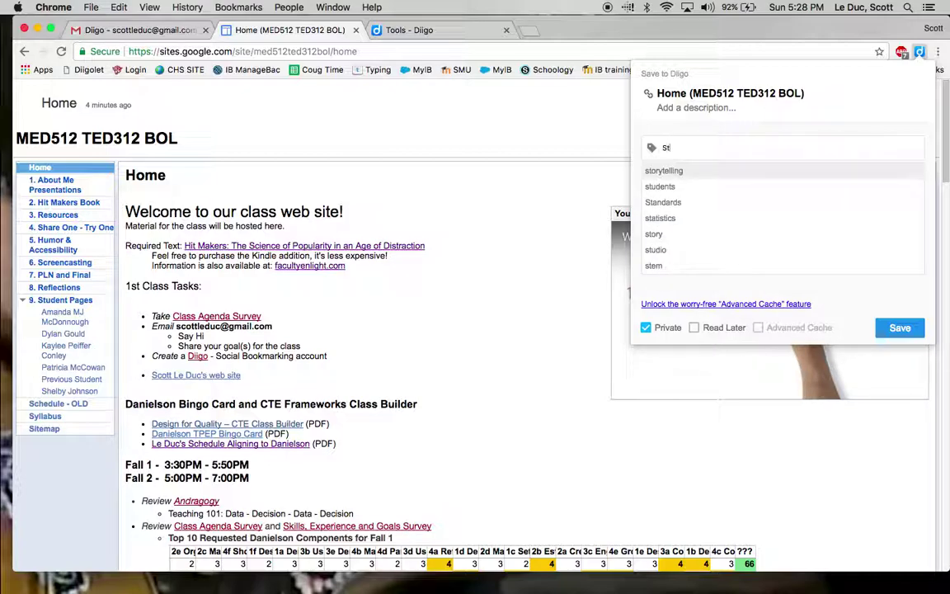
{"action": "type", "text": ". Martin's"}
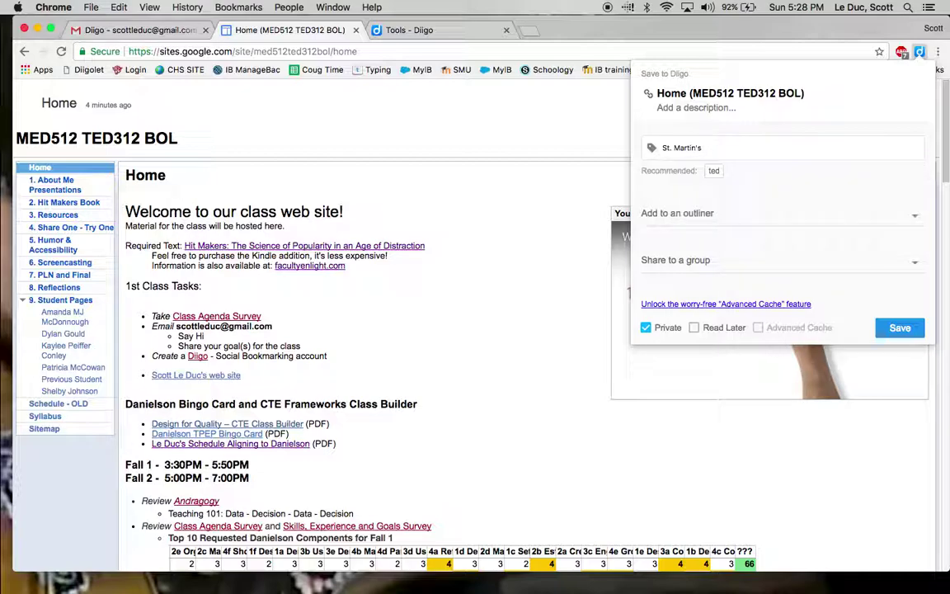
{"action": "type", "text": " College Ed"}
Step: Add the description "School web page" to the bookmark and save it
{"action": "left_click", "coordinate": [729, 110]}
{"action": "type", "text": "School web page"}
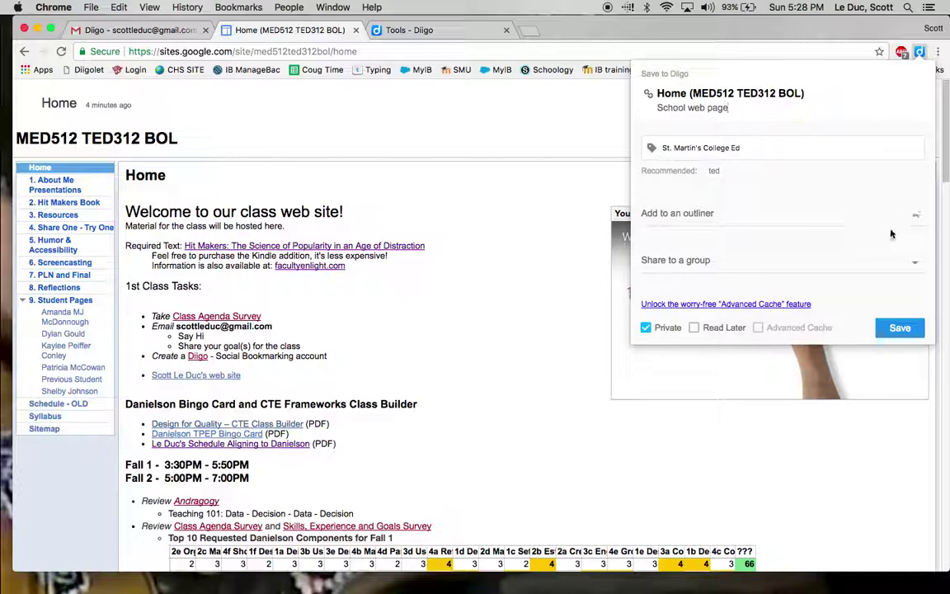
{"action": "left_click", "coordinate": [898, 329]}
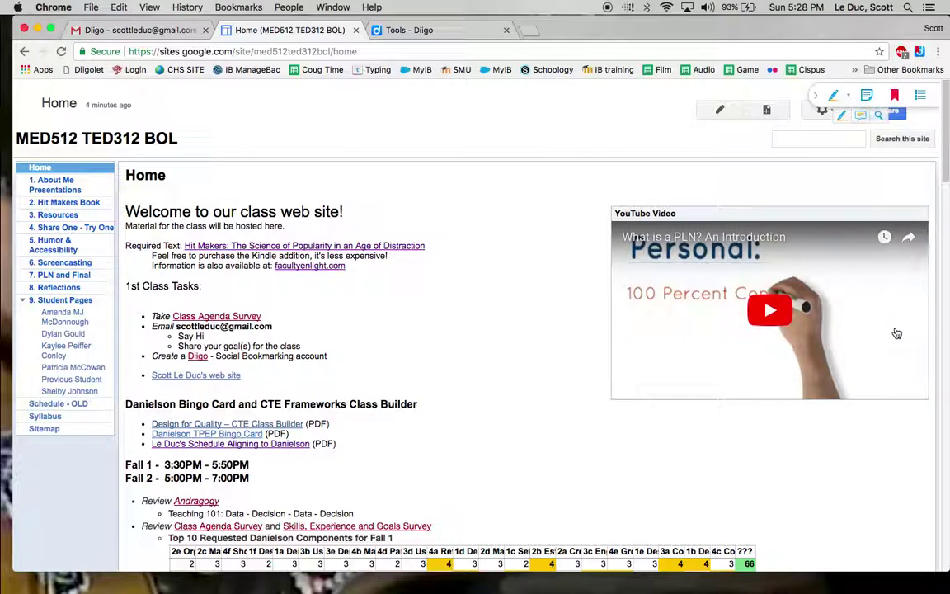
Step: Open My Library in Diigo and turn off the Private option of the Home (MED512 TED312 BOL) bookmark
{"action": "left_click", "coordinate": [416, 30]}
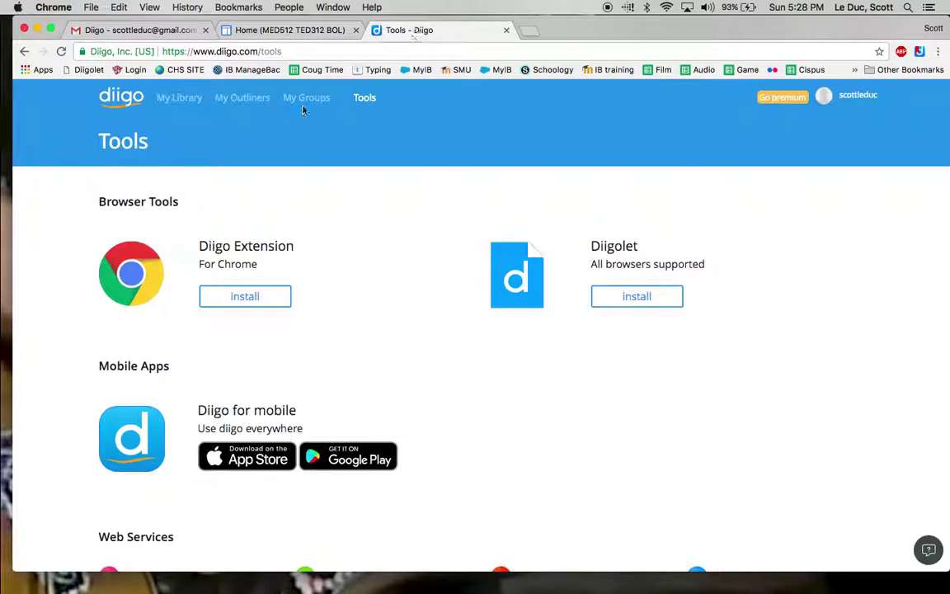
{"action": "left_click", "coordinate": [121, 98]}
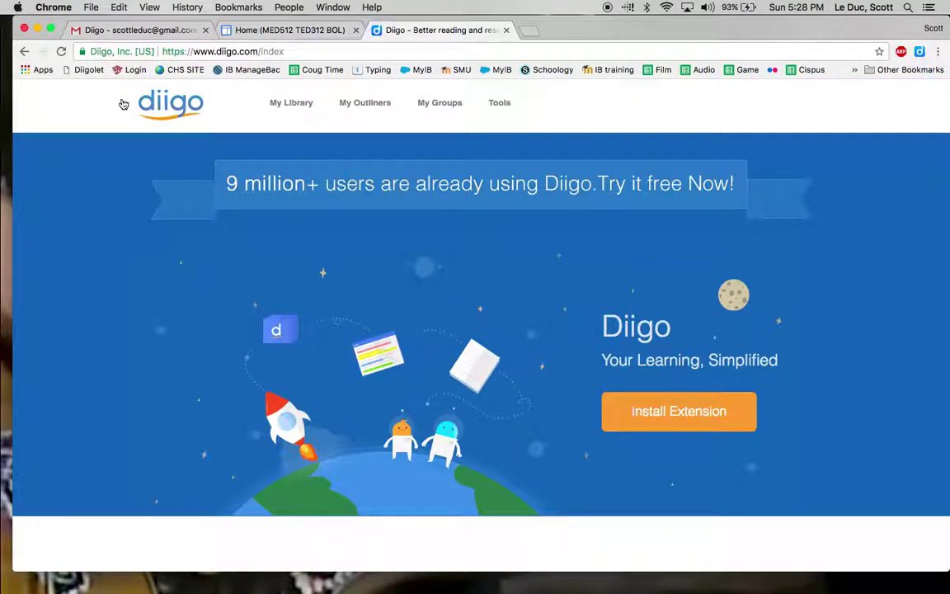
{"action": "left_click", "coordinate": [291, 104]}
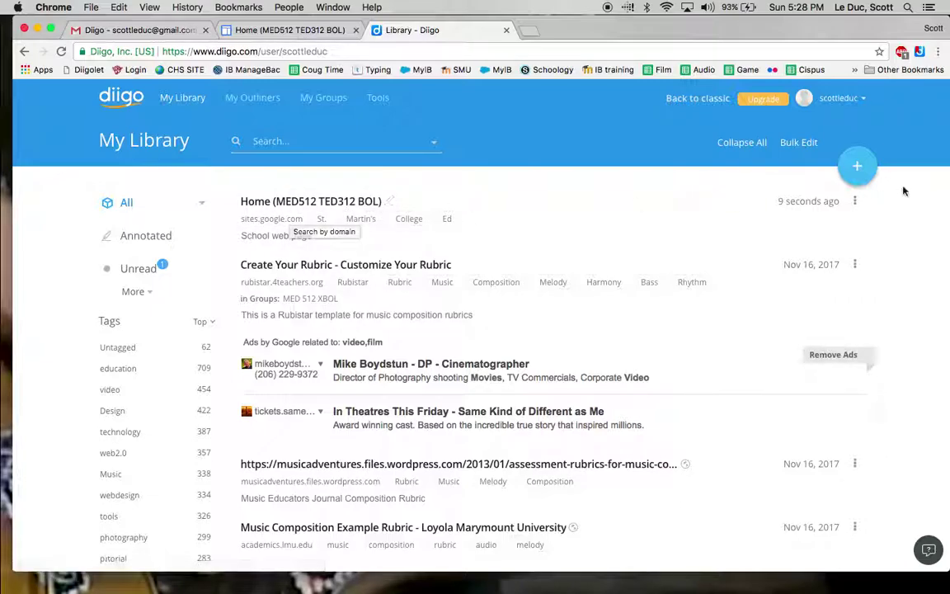
{"action": "left_click", "coordinate": [856, 200]}
{"action": "left_click", "coordinate": [796, 212]}
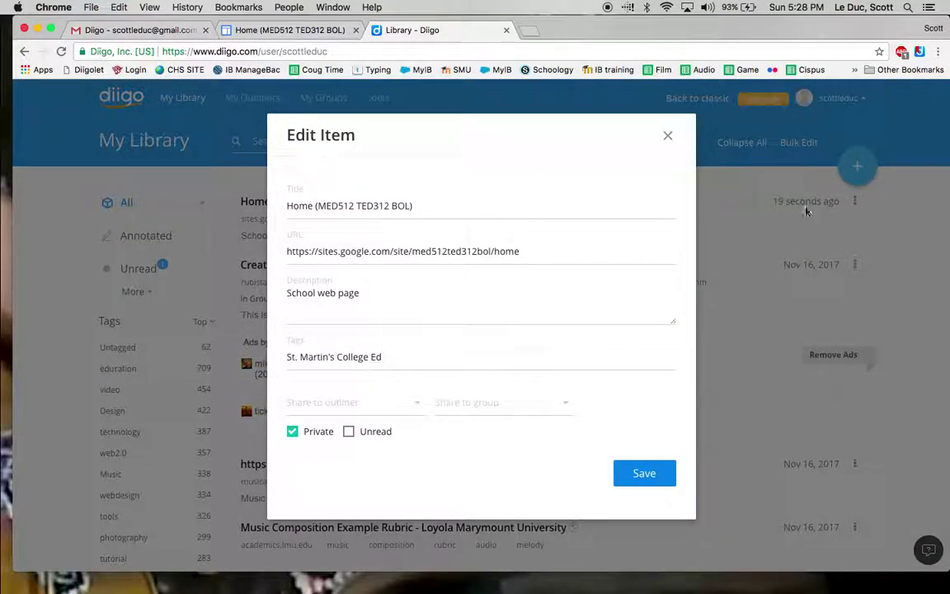
{"action": "left_click", "coordinate": [293, 433]}
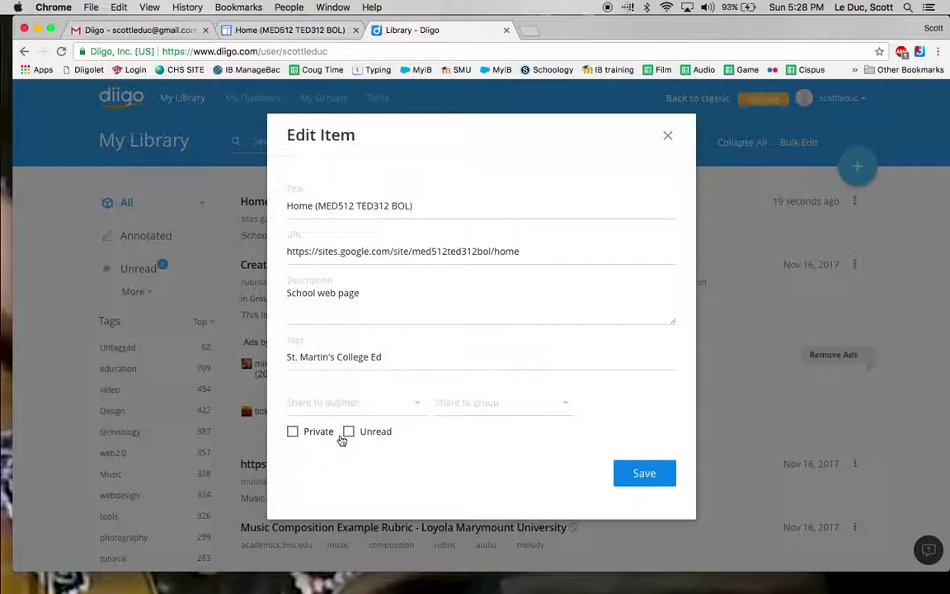
{"action": "left_click", "coordinate": [635, 463]}
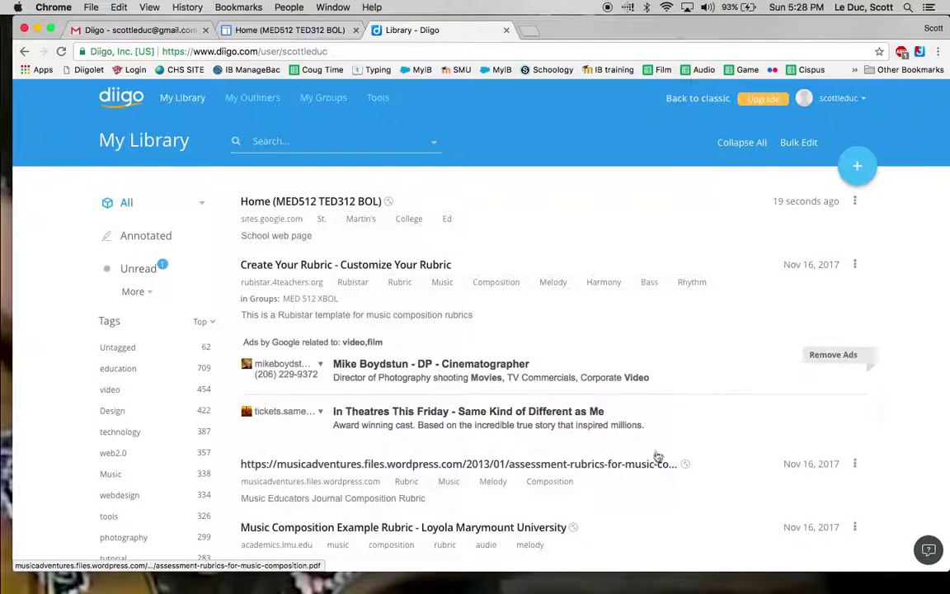
Step: Look at the Diigo extension's options on the library page and on apple.com in a new tab, and close that tab
{"action": "left_click", "coordinate": [919, 52]}
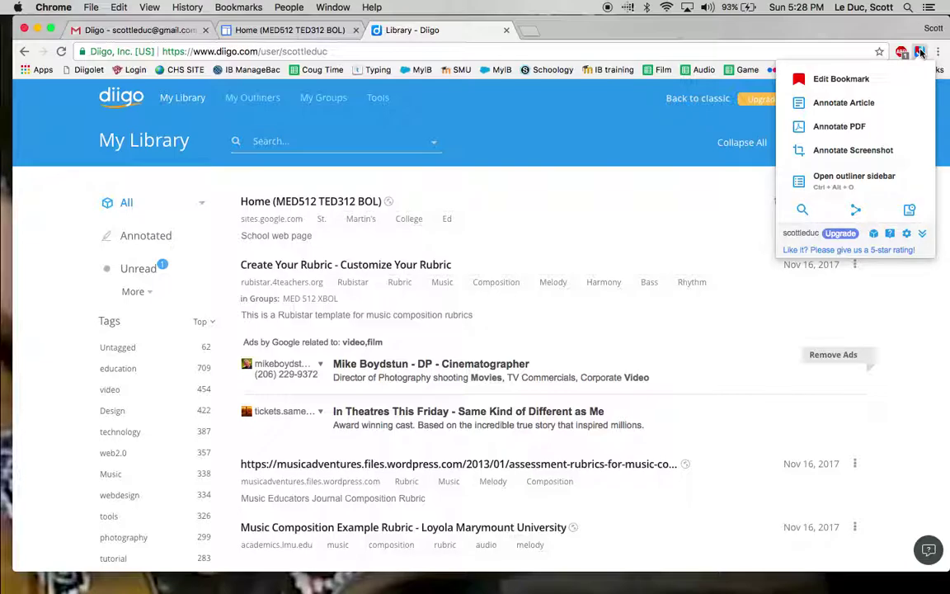
{"action": "left_click", "coordinate": [635, 215]}
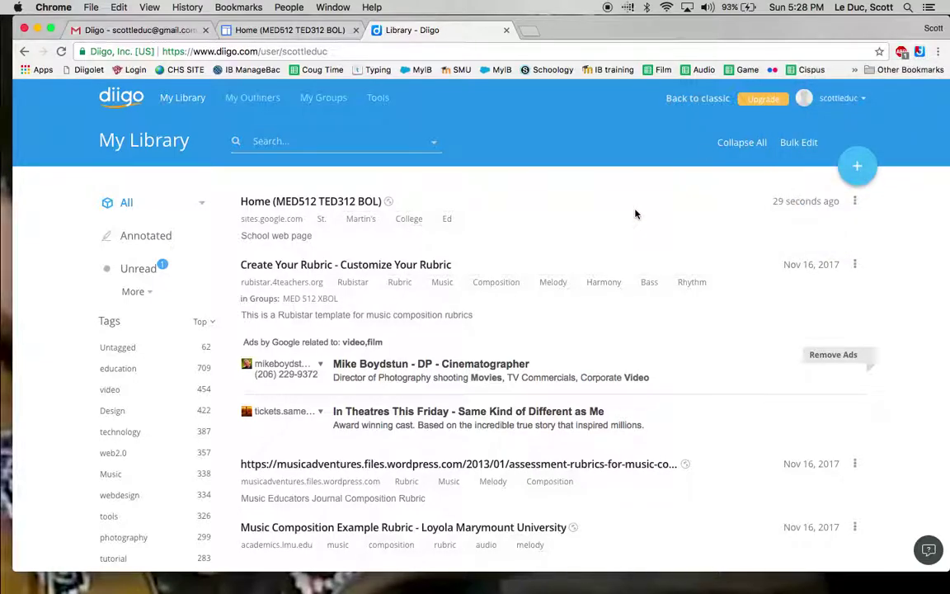
{"action": "left_click", "coordinate": [532, 30]}
{"action": "type", "text": "app"}
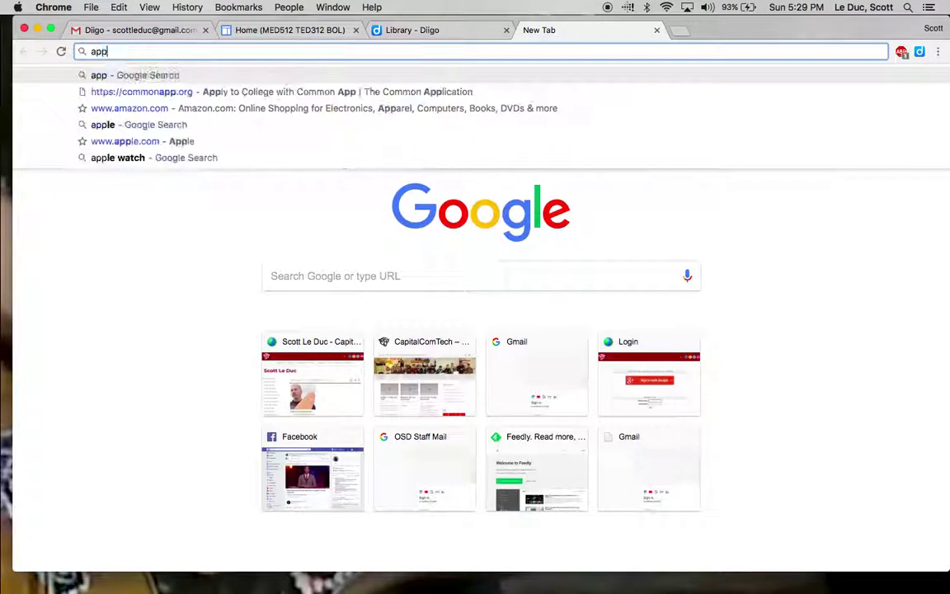
{"action": "type", "text": "le.com"}
{"action": "key", "text": "Return"}
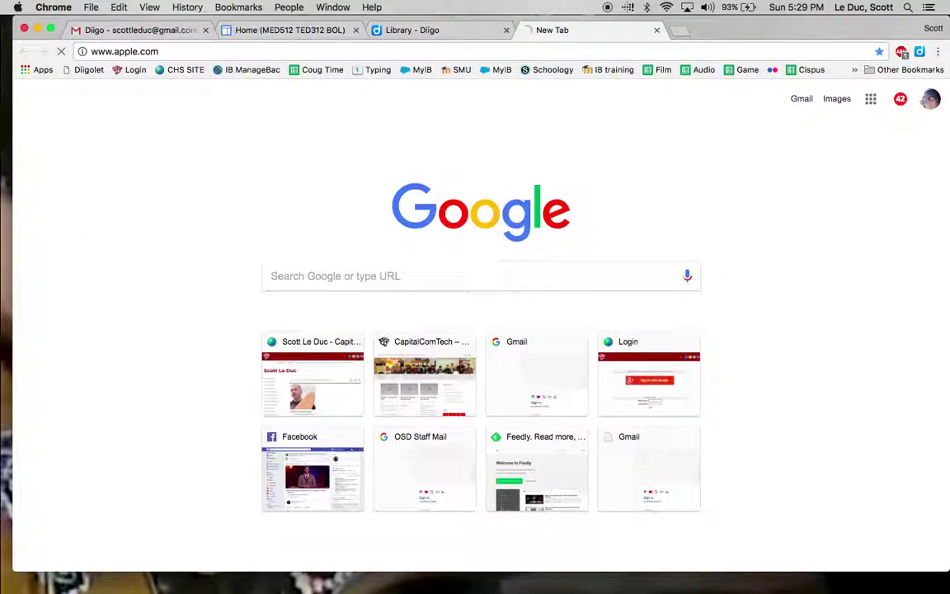
{"action": "left_click", "coordinate": [919, 51]}
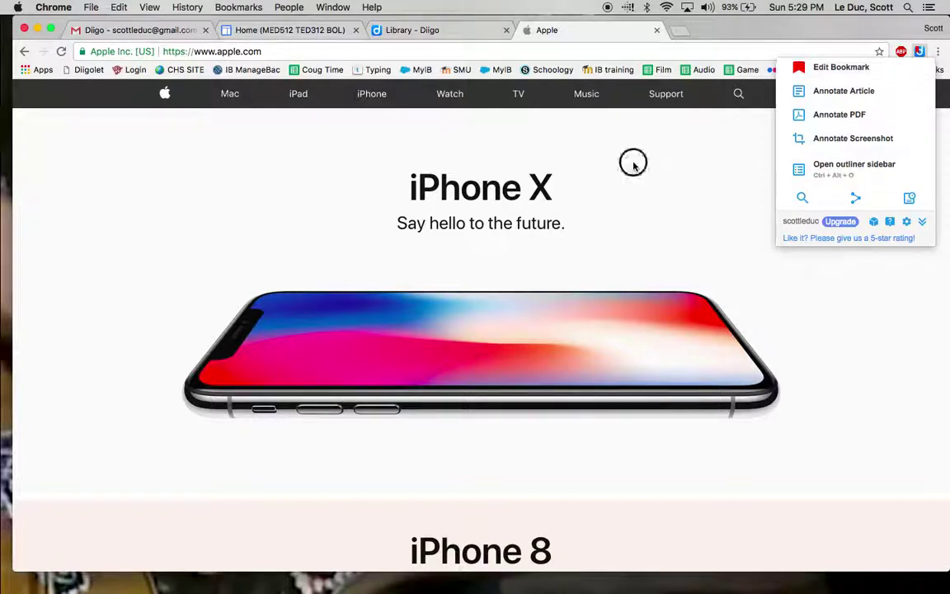
{"action": "left_click", "coordinate": [656, 30]}
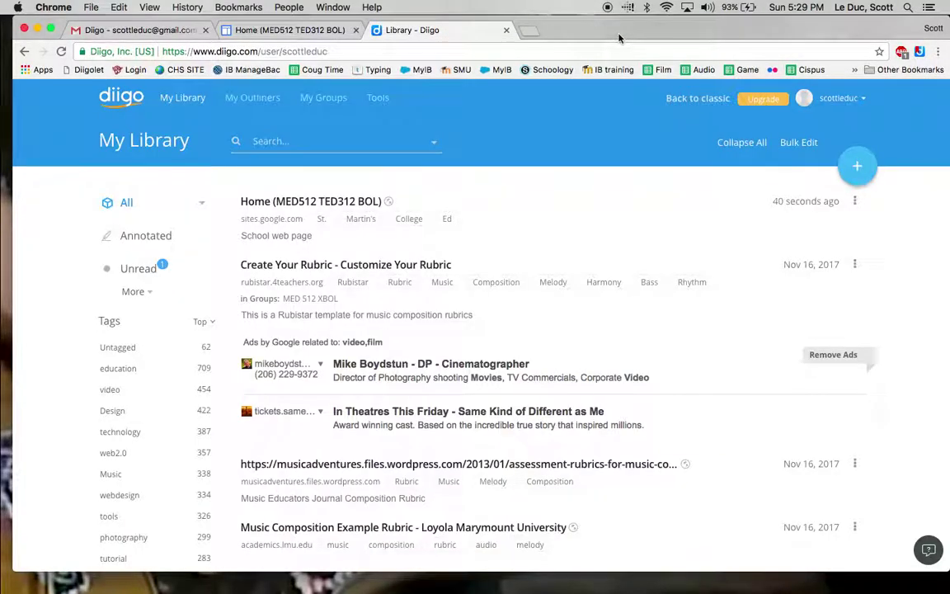
Step: Open chs.osd.wednet.edu in a new tab, save its Diigo bookmark with the tags "capital highschool", and return to the library
{"action": "left_click", "coordinate": [528, 30]}
{"action": "type", "text": "chs.osd.wednet.edu"}
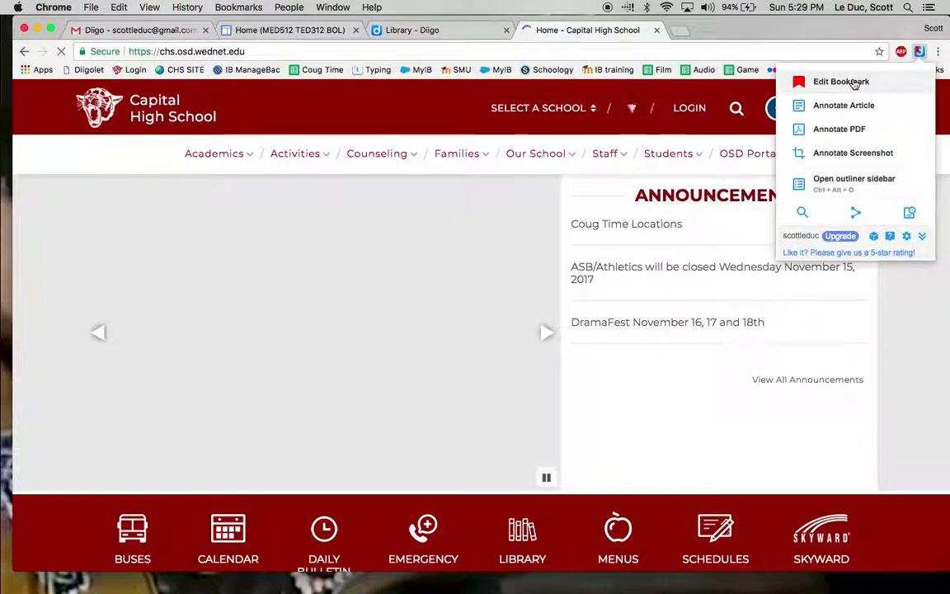
{"action": "left_click", "coordinate": [855, 83]}
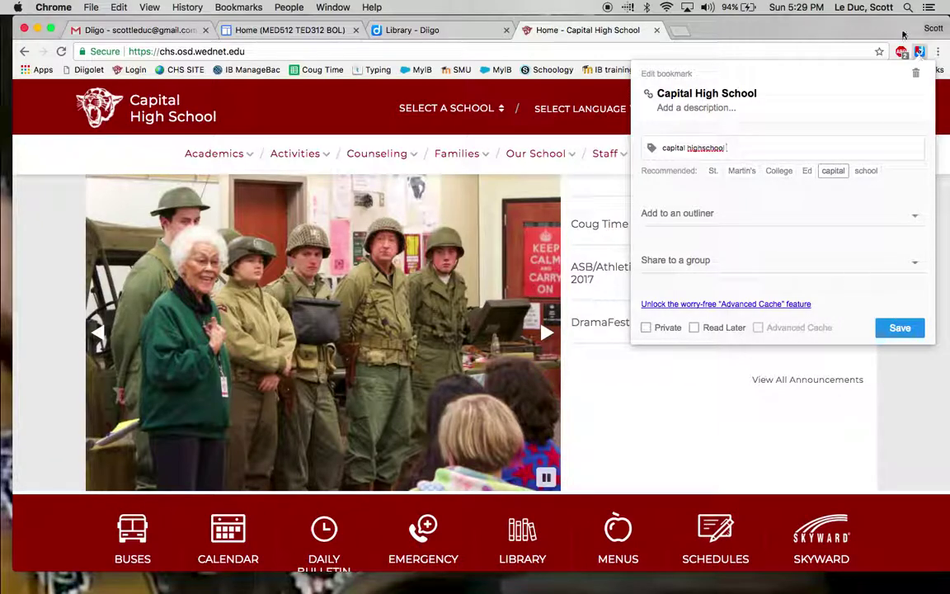
{"action": "left_click", "coordinate": [899, 327]}
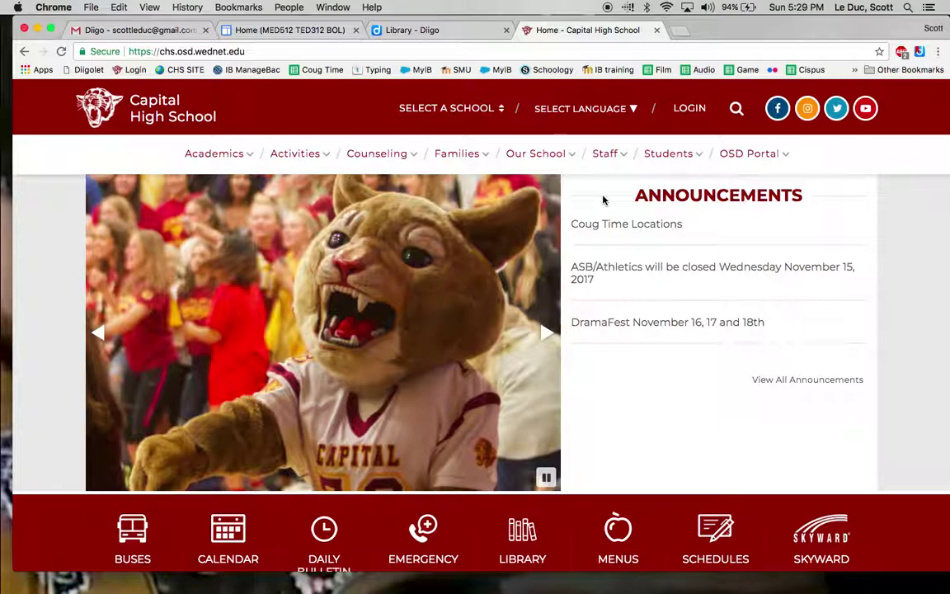
{"action": "left_click", "coordinate": [417, 32]}
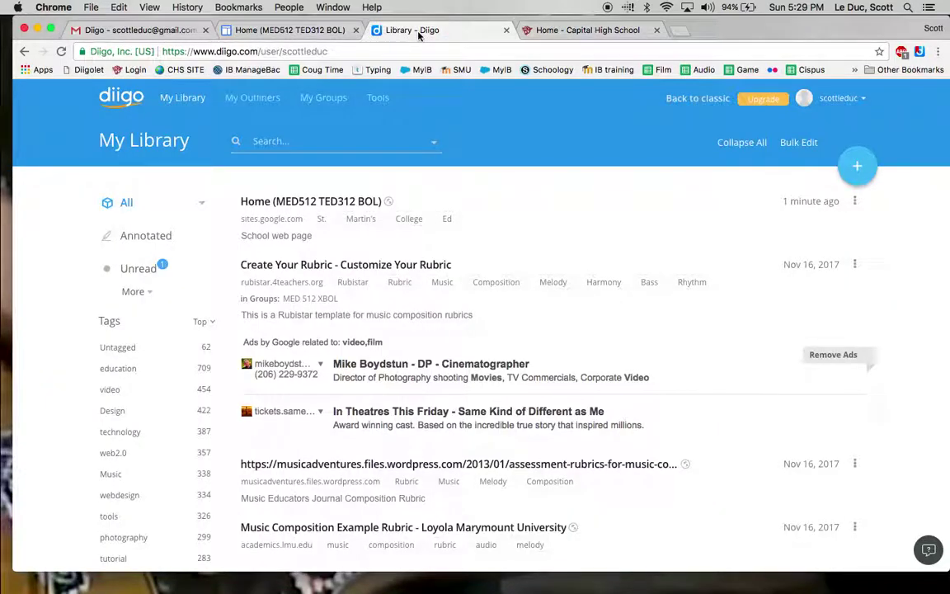